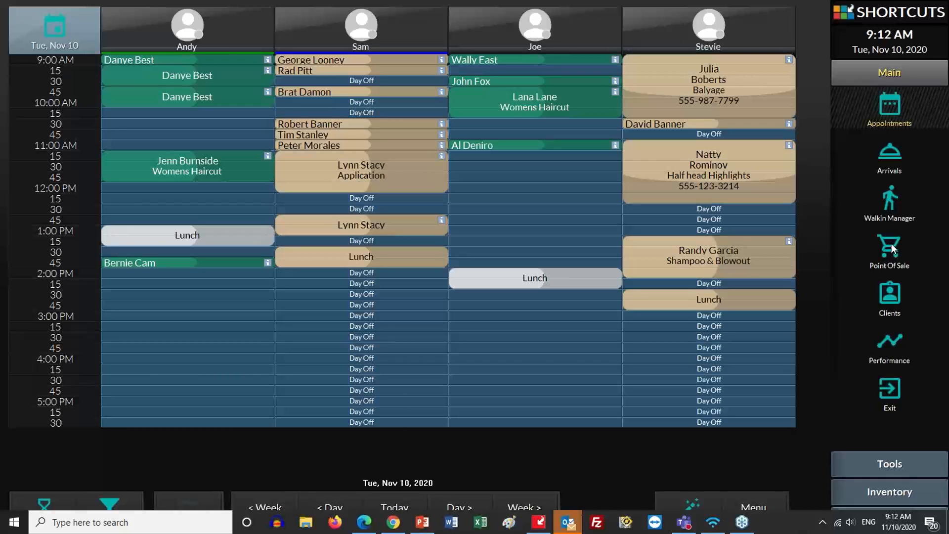
Start a new Point of Sale sale for the searched existing client, with a new line credited to Business
{"action": "left_click", "coordinate": [891, 244]}
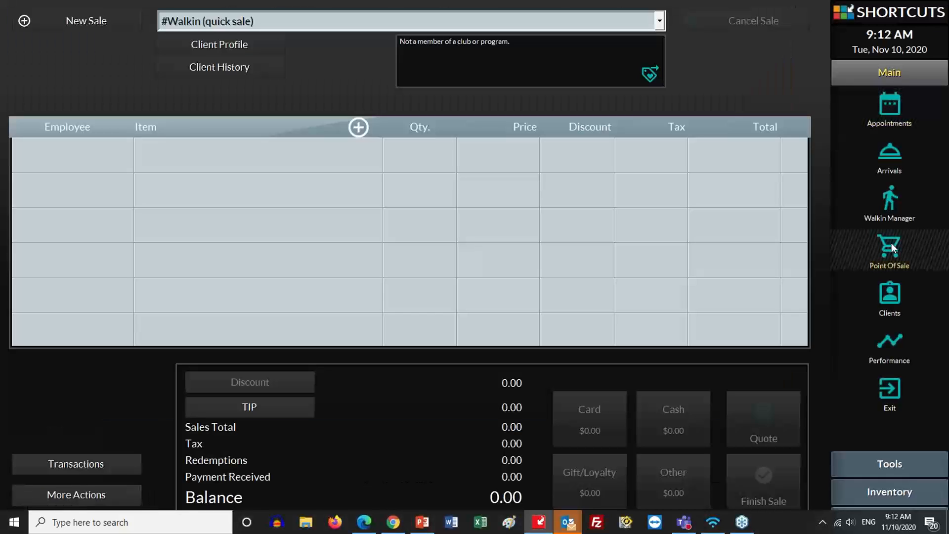
{"action": "left_click", "coordinate": [99, 21]}
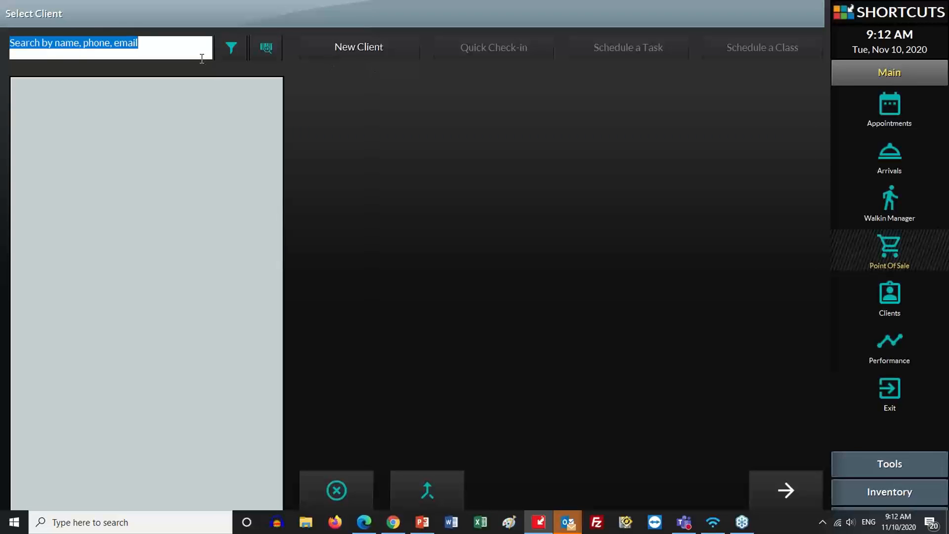
{"action": "type", "text": "rob"}
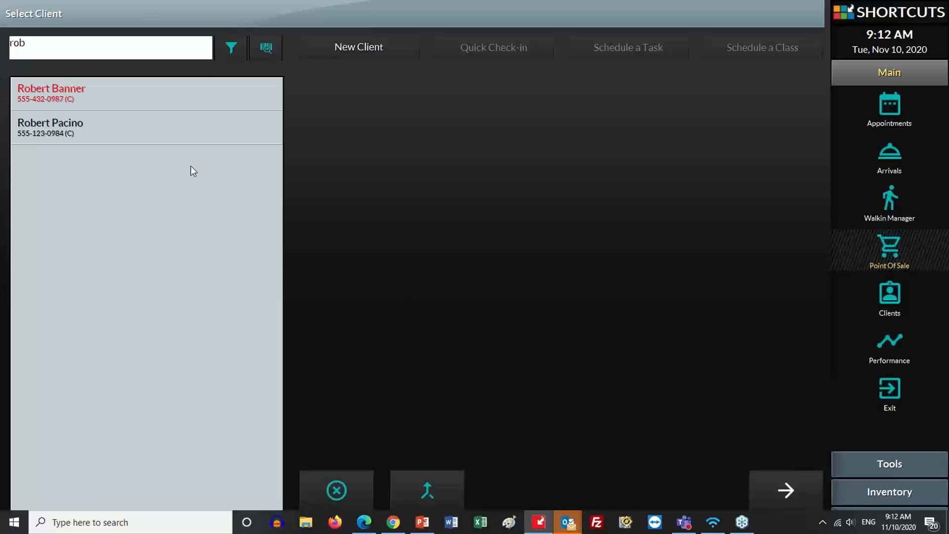
{"action": "left_click", "coordinate": [797, 493]}
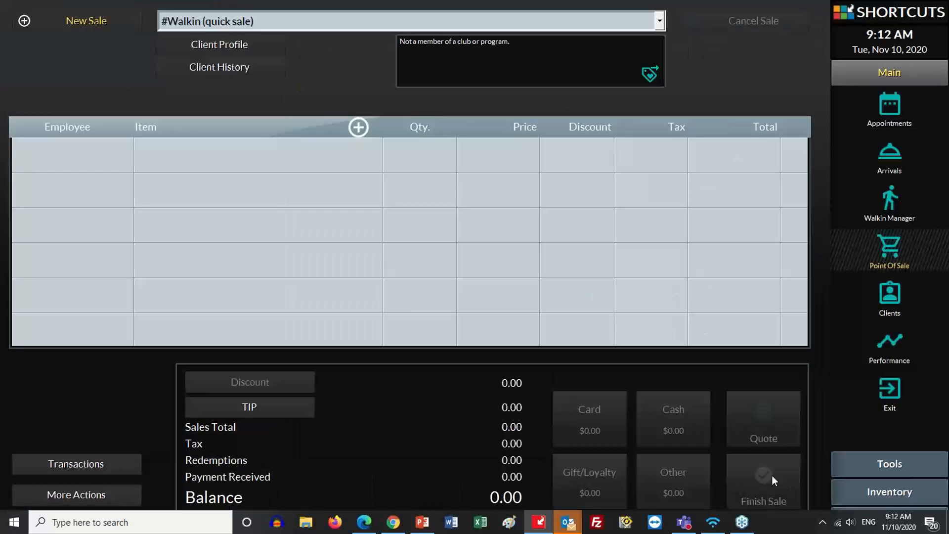
{"action": "left_click", "coordinate": [215, 159]}
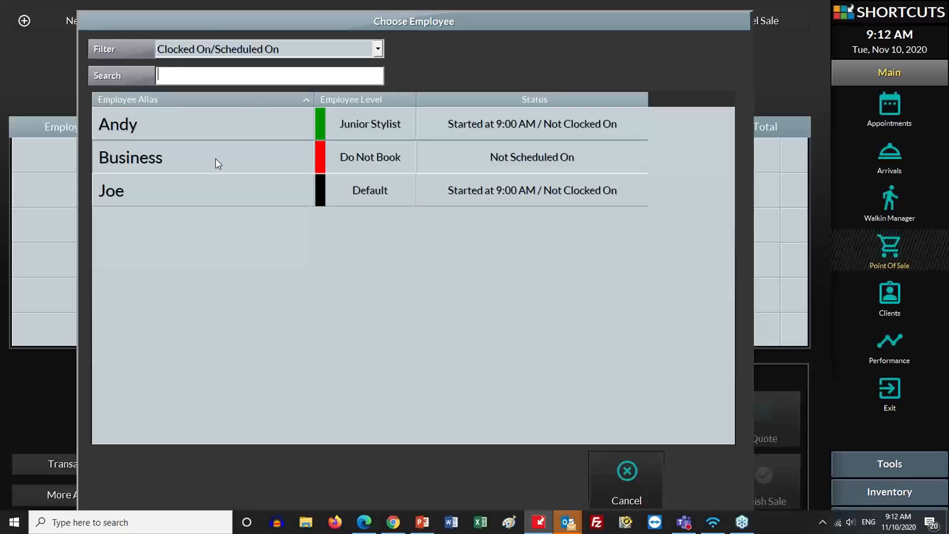
{"action": "left_click", "coordinate": [138, 157]}
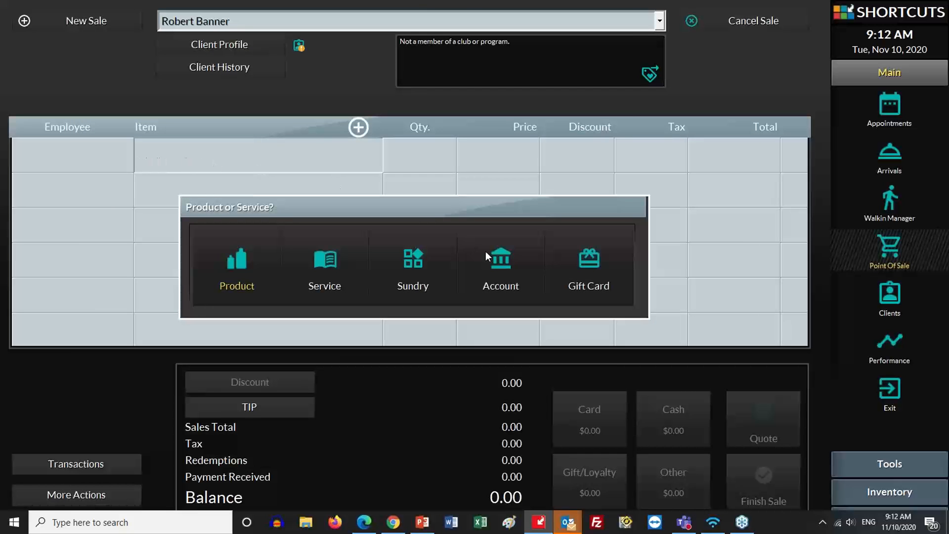
Add a Gift Certificate (Open Value) sundry to the sale, priced at 50.00
{"action": "left_click", "coordinate": [410, 260]}
{"action": "left_click", "coordinate": [603, 257]}
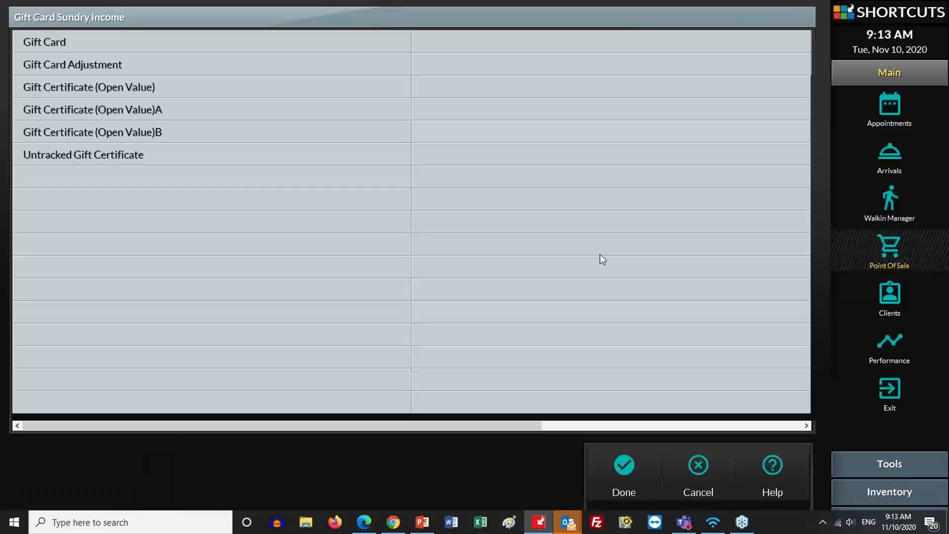
{"action": "left_click", "coordinate": [72, 90]}
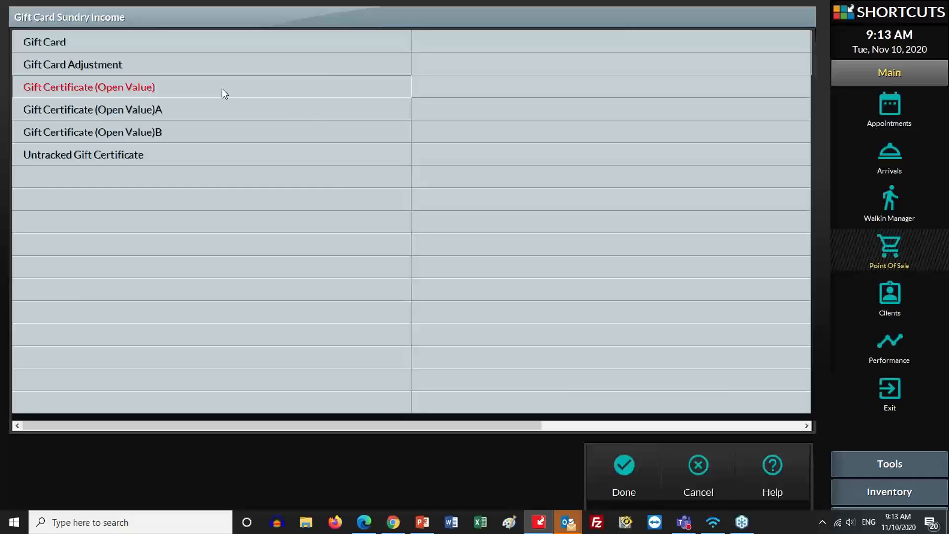
{"action": "left_click", "coordinate": [625, 467]}
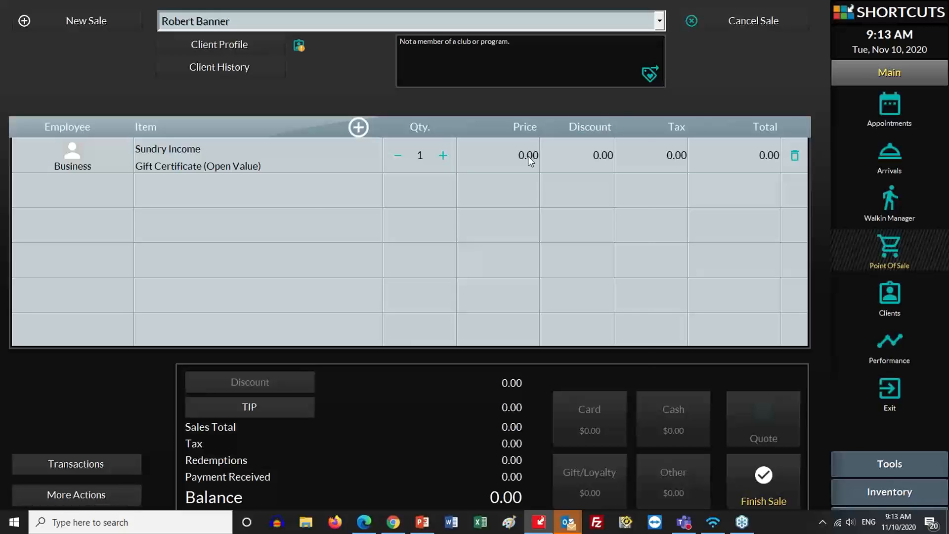
{"action": "left_click", "coordinate": [528, 156]}
{"action": "type", "text": "50"}
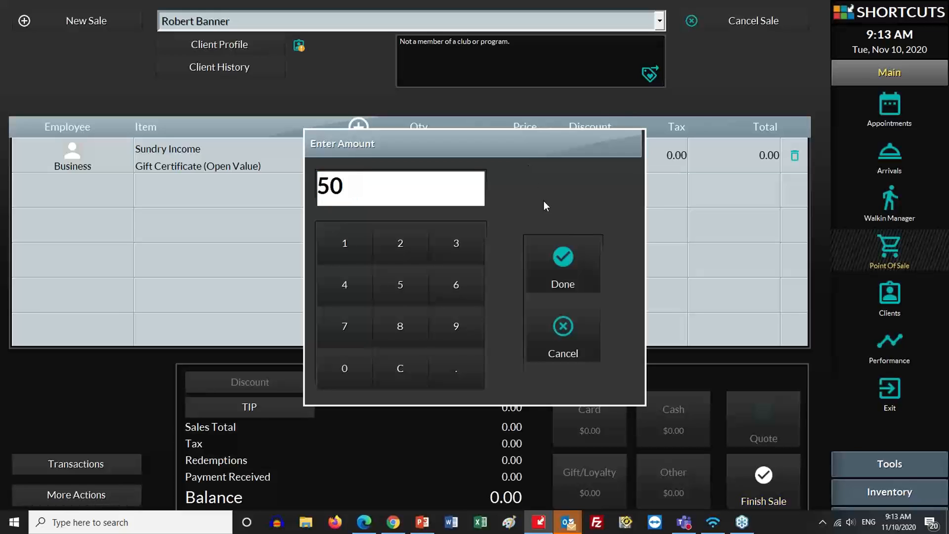
{"action": "left_click", "coordinate": [565, 268]}
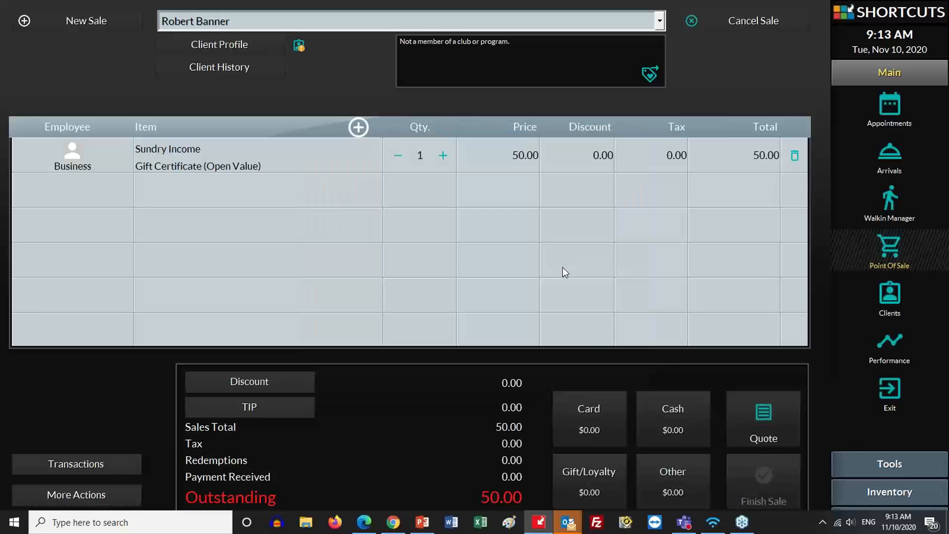
Raise the gift certificate quantity to 2 and take the full 100.00 in cash
{"action": "left_click", "coordinate": [444, 156]}
{"action": "left_click", "coordinate": [670, 429]}
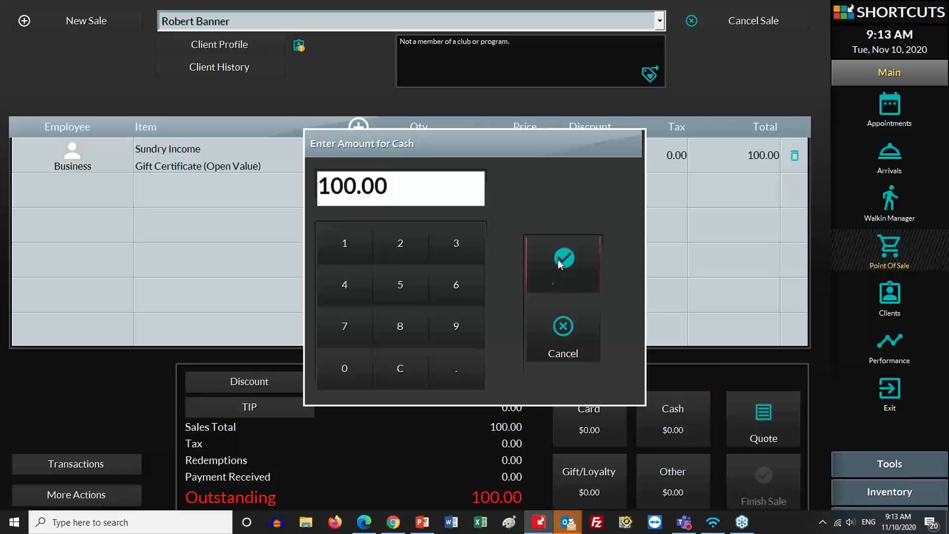
{"action": "left_click", "coordinate": [560, 261]}
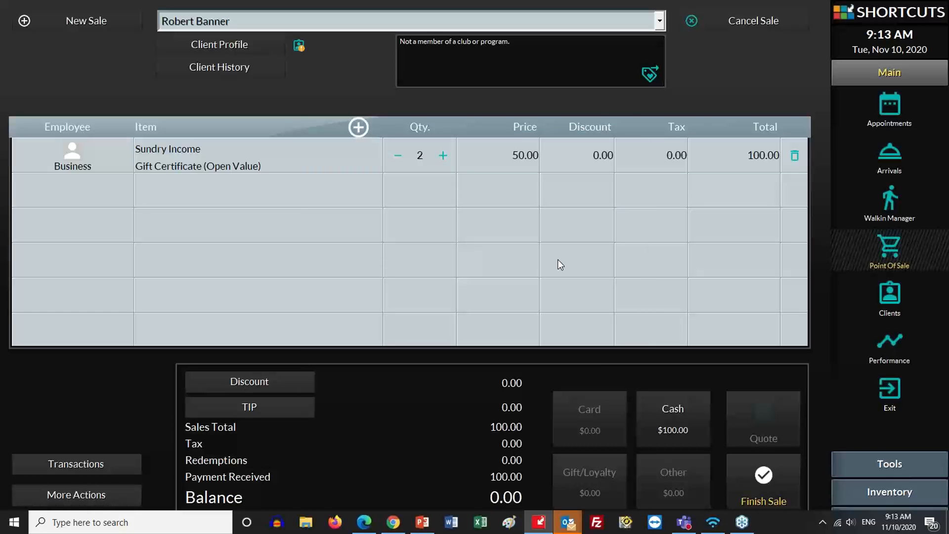
Finish the sale, accepting the suggested numbers for Certificate 1 and Certificate 2, and dismiss the meeting reminder
{"action": "left_click", "coordinate": [765, 492]}
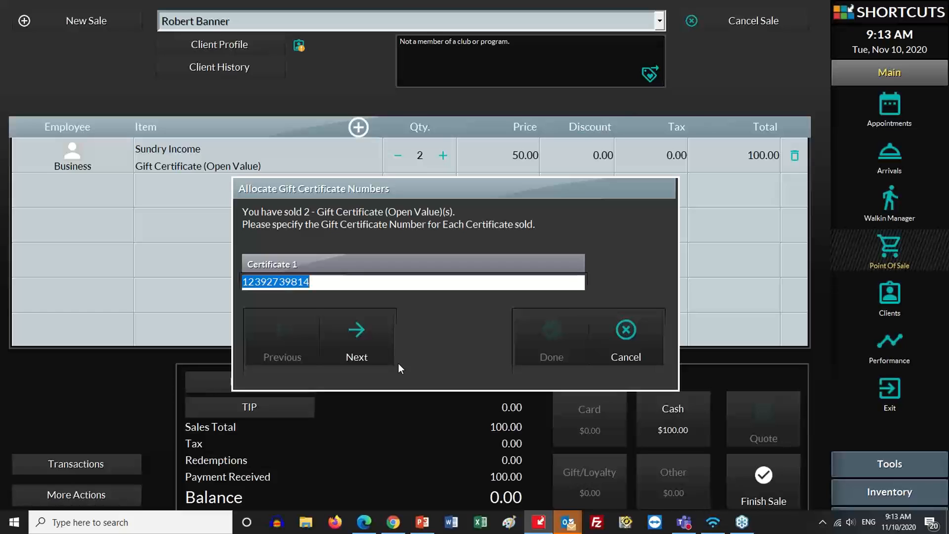
{"action": "left_click_drag", "start_coordinate": [572, 522], "coordinate": [550, 520]}
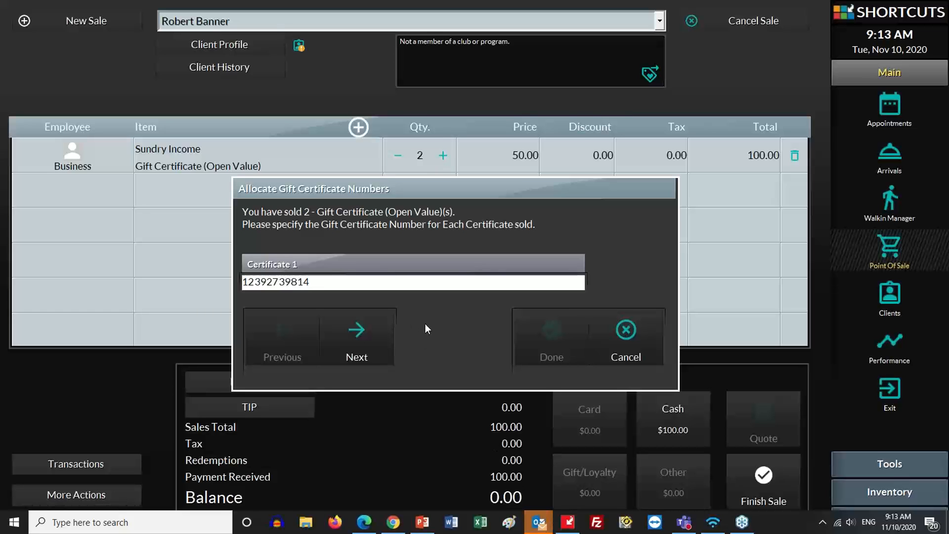
{"action": "left_click_drag", "start_coordinate": [321, 280], "coordinate": [240, 282]}
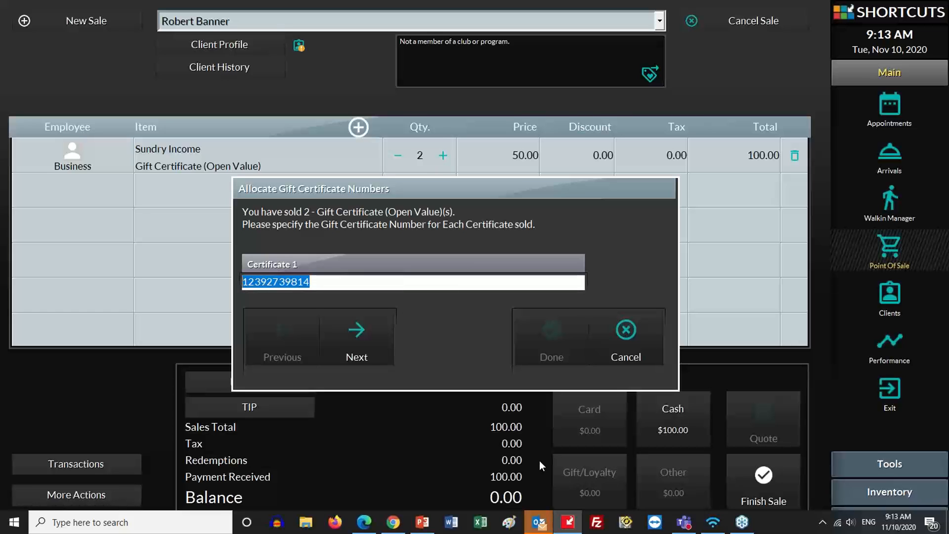
{"action": "mouse_move", "coordinate": [544, 527]}
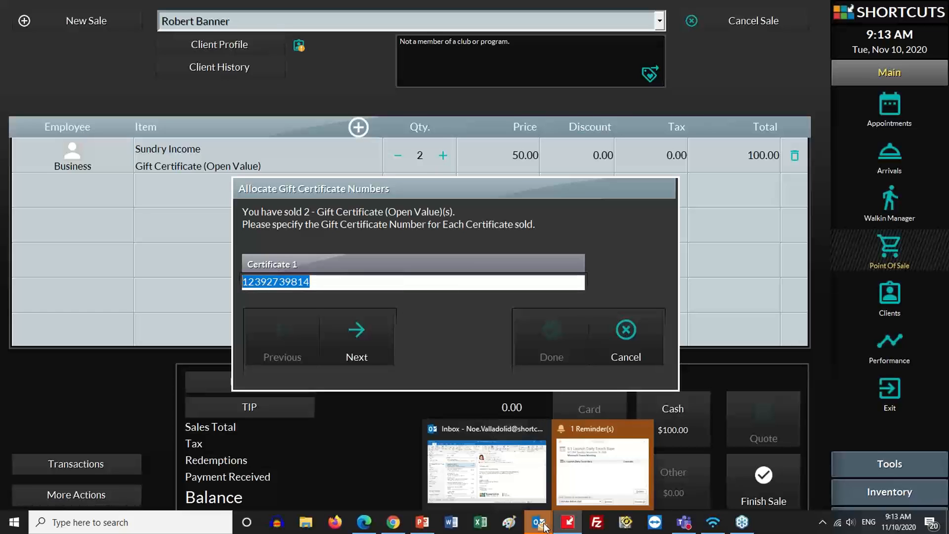
{"action": "left_click", "coordinate": [645, 429]}
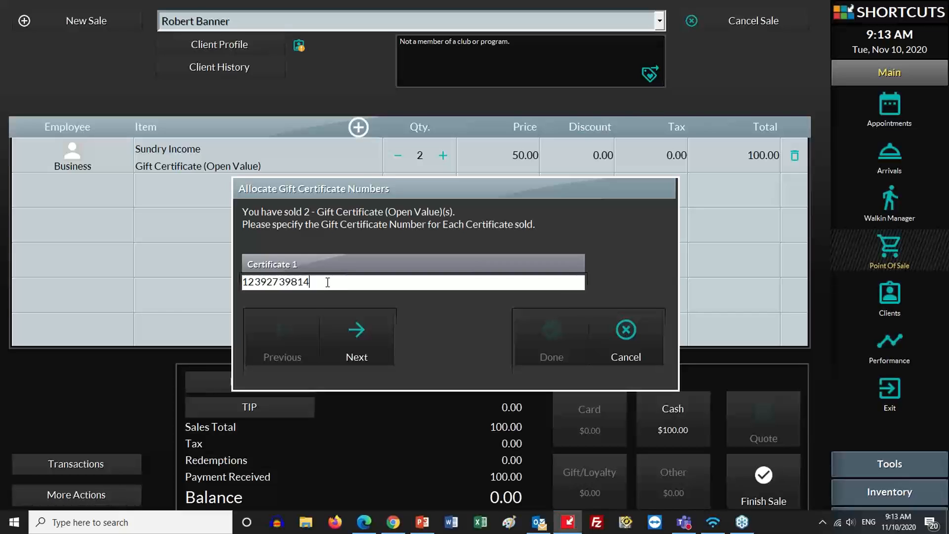
{"action": "left_click", "coordinate": [370, 338]}
{"action": "left_click_drag", "start_coordinate": [316, 283], "coordinate": [297, 282]}
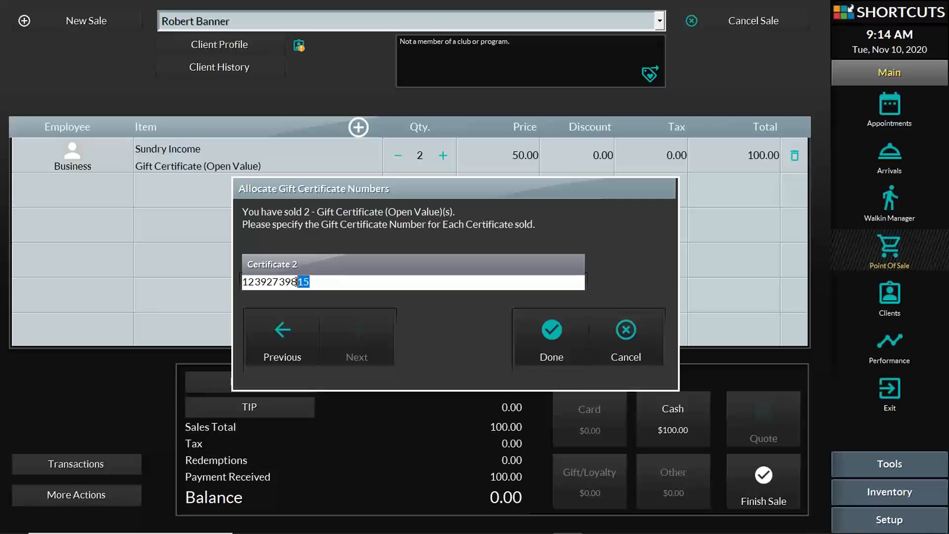
{"action": "left_click", "coordinate": [567, 334]}
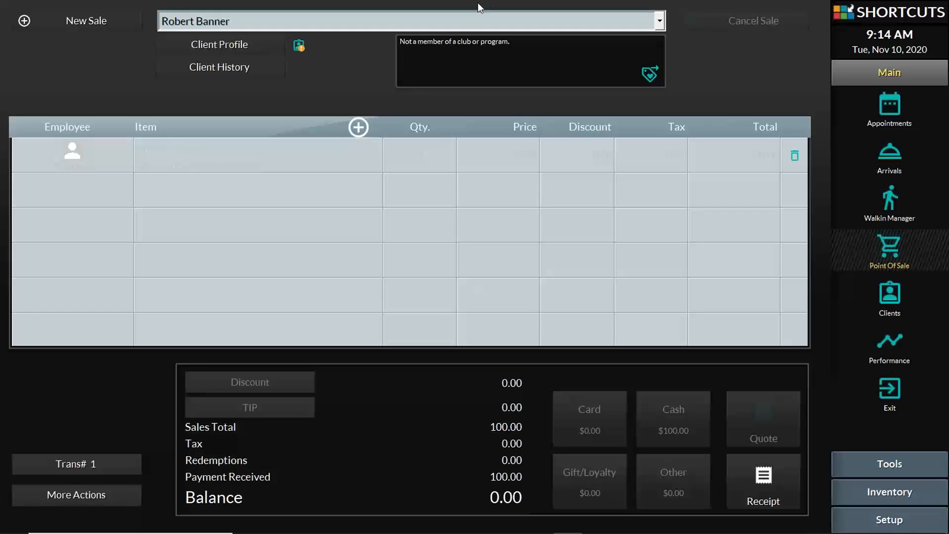
Start a #Walkin sale with a Men's Haircut by the junior stylist
{"action": "left_click", "coordinate": [462, 23]}
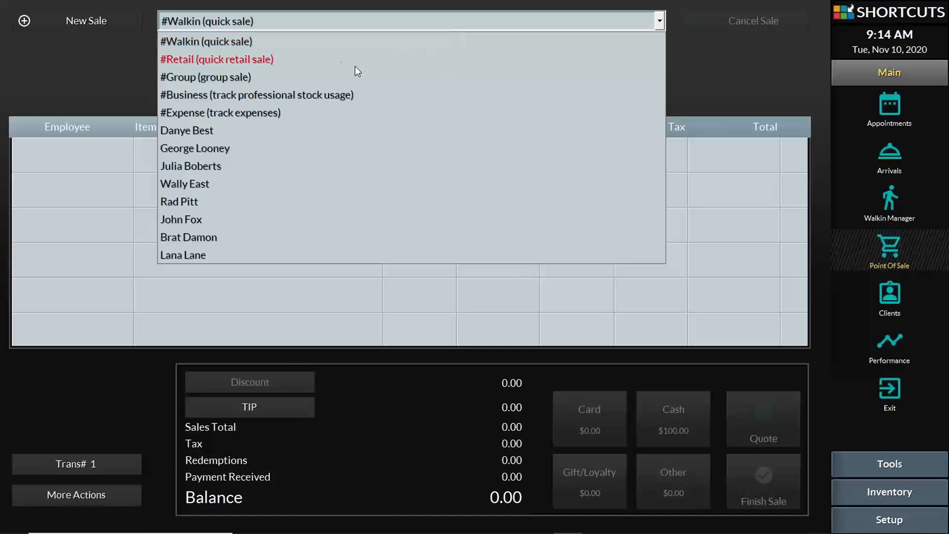
{"action": "left_click", "coordinate": [280, 39]}
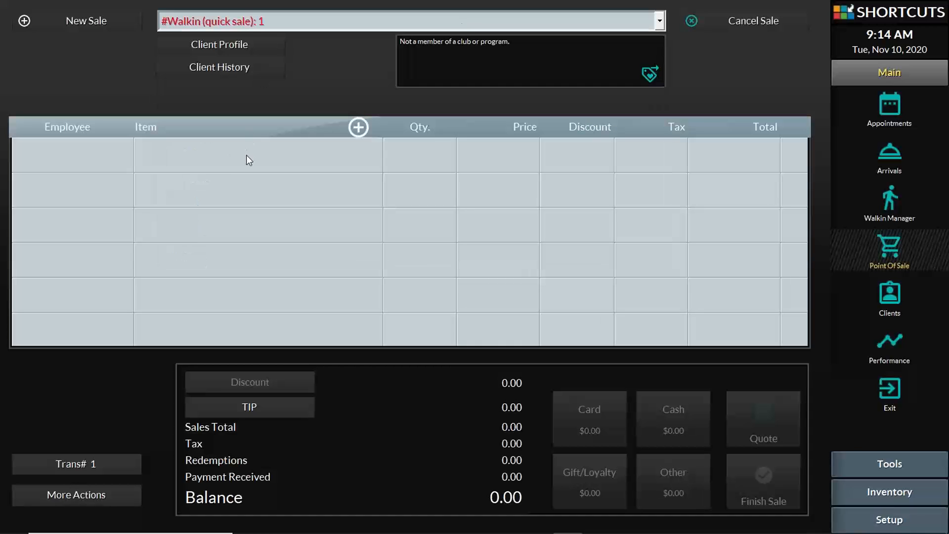
{"action": "left_click", "coordinate": [246, 156]}
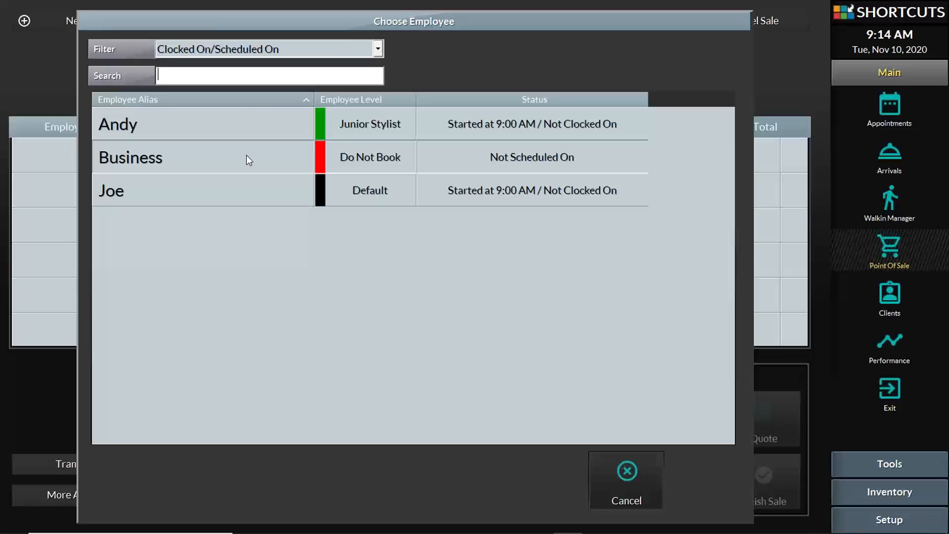
{"action": "left_click", "coordinate": [134, 124]}
{"action": "left_click", "coordinate": [378, 261]}
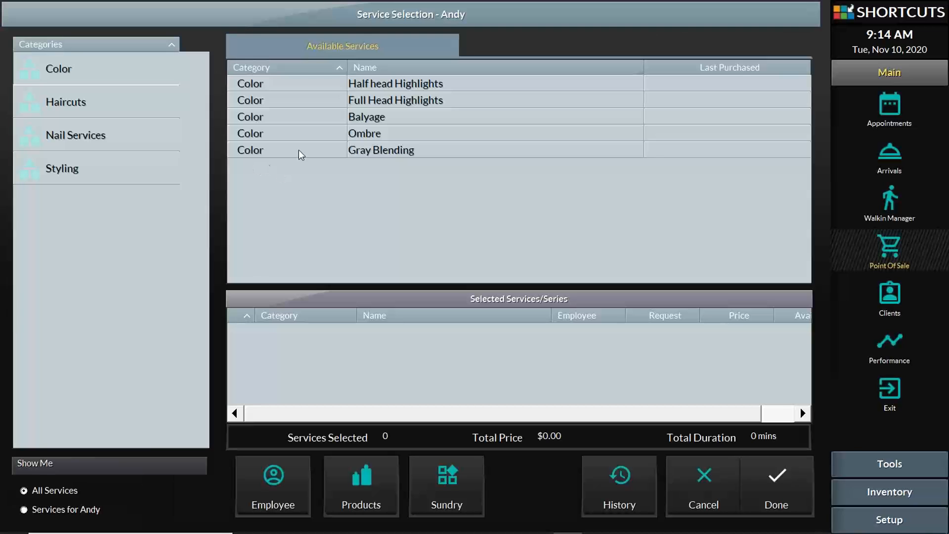
{"action": "left_click", "coordinate": [114, 104]}
{"action": "left_click", "coordinate": [371, 101]}
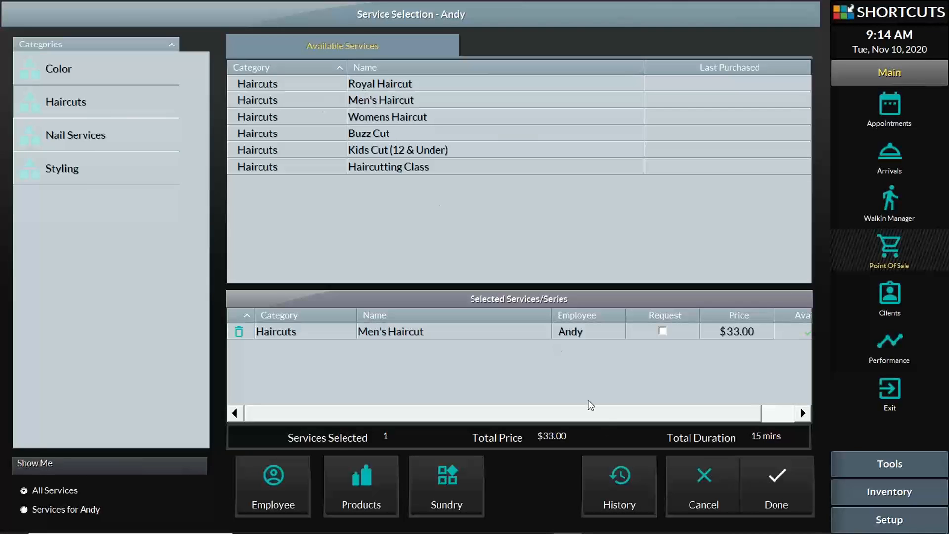
Add KERSILK REPOWER VOLUME BLOW-DRY SPRAY 125ML to the sale
{"action": "left_click", "coordinate": [386, 490]}
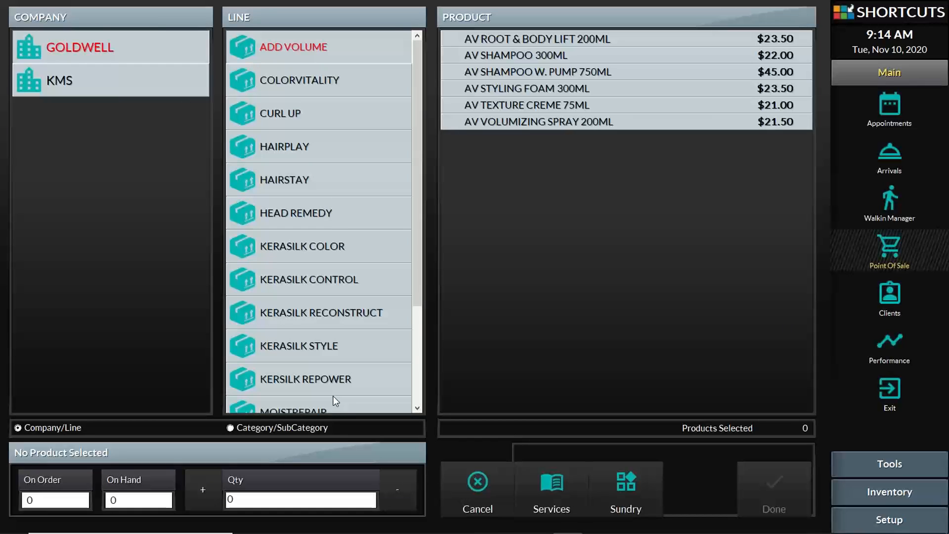
{"action": "left_click", "coordinate": [341, 377]}
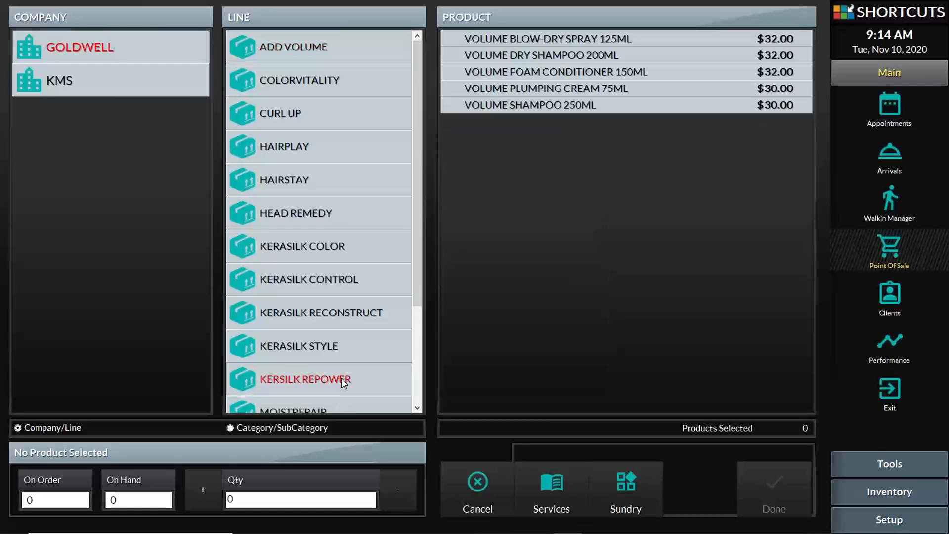
{"action": "left_click", "coordinate": [587, 37]}
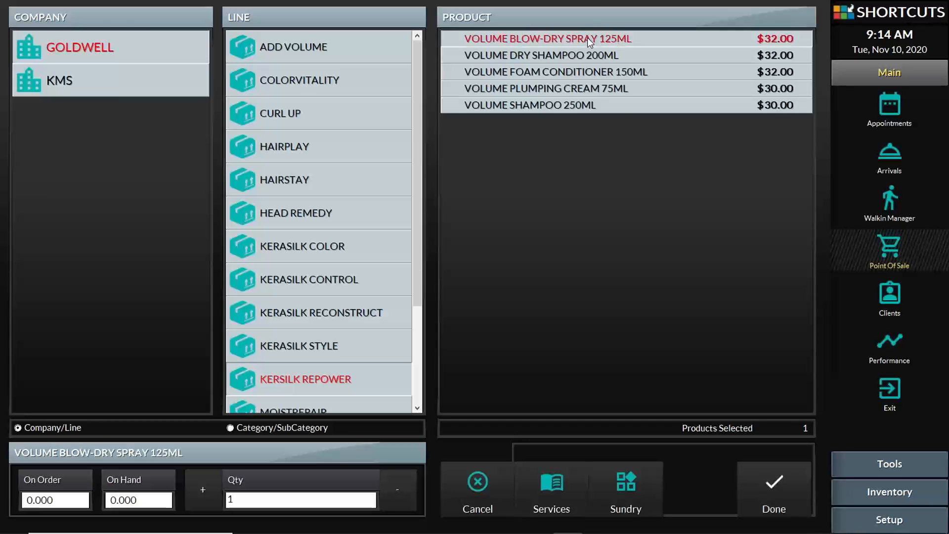
{"action": "left_click", "coordinate": [773, 492]}
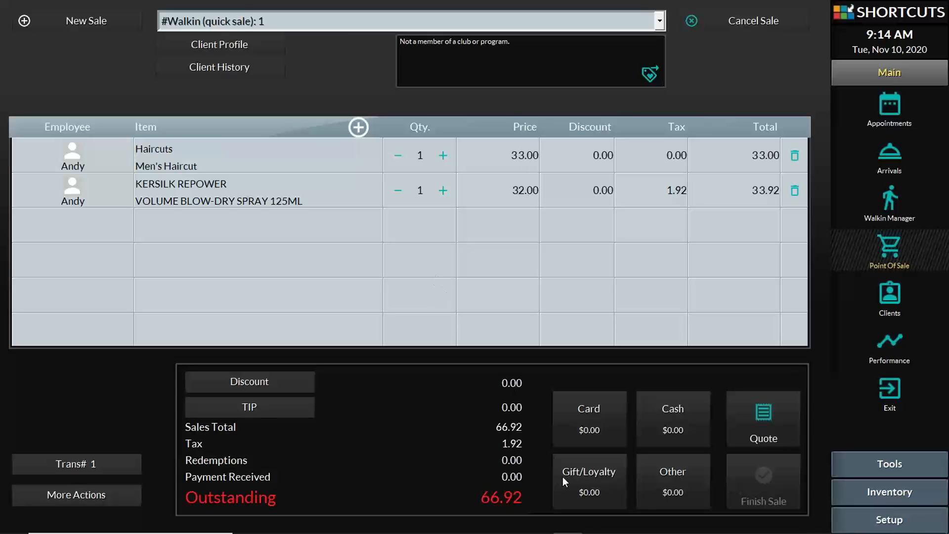
{"action": "left_click", "coordinate": [589, 475]}
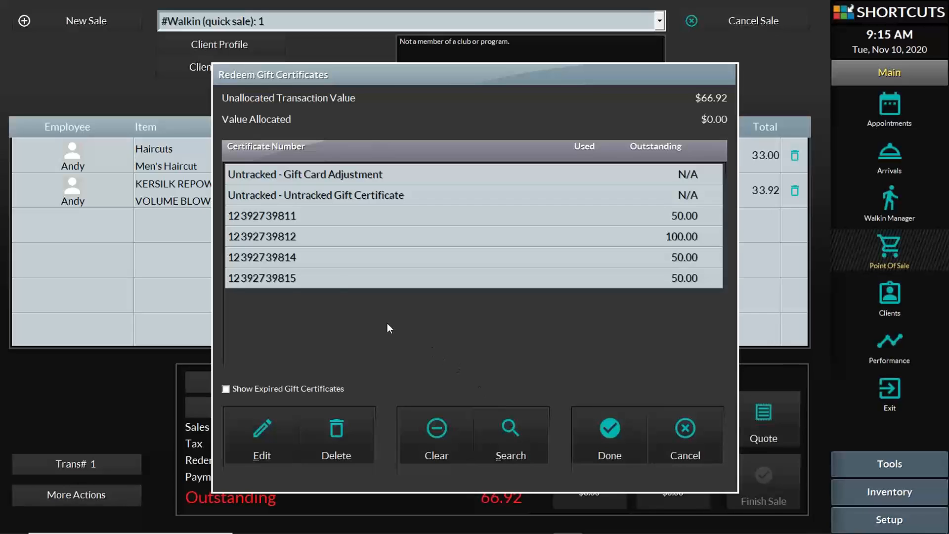
{"action": "left_click", "coordinate": [293, 259]}
{"action": "left_click", "coordinate": [616, 431]}
{"action": "left_click", "coordinate": [932, 412]}
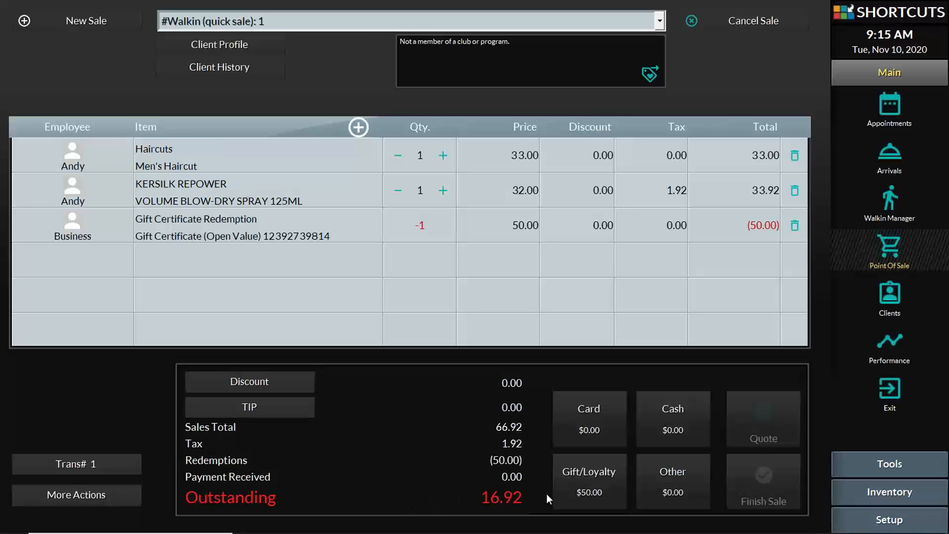
Pay the remaining 16.92 by Visa card
{"action": "left_click", "coordinate": [592, 414]}
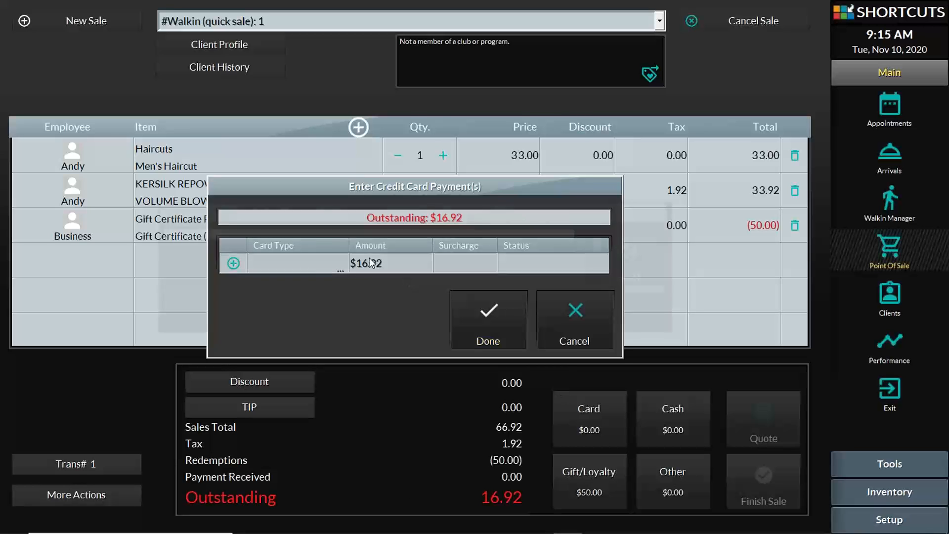
{"action": "left_click", "coordinate": [307, 269]}
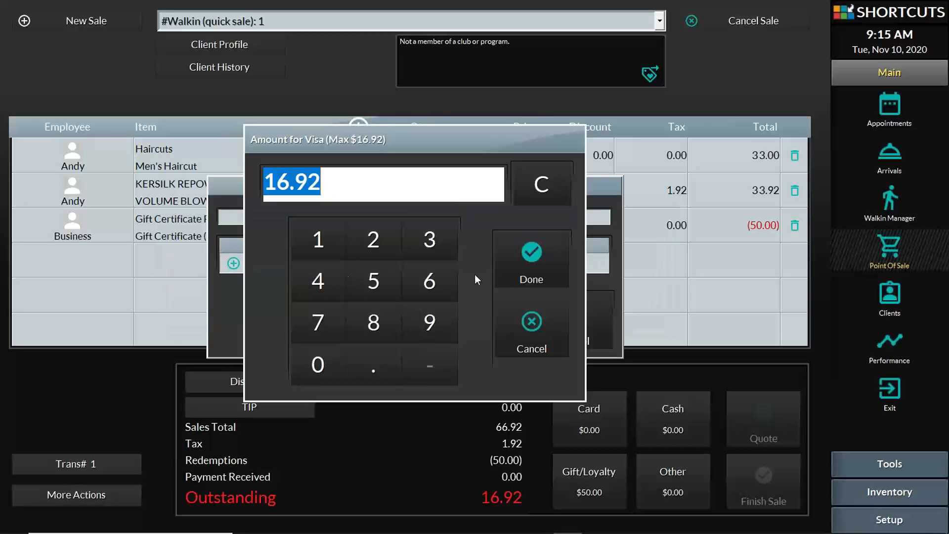
{"action": "left_click", "coordinate": [521, 269]}
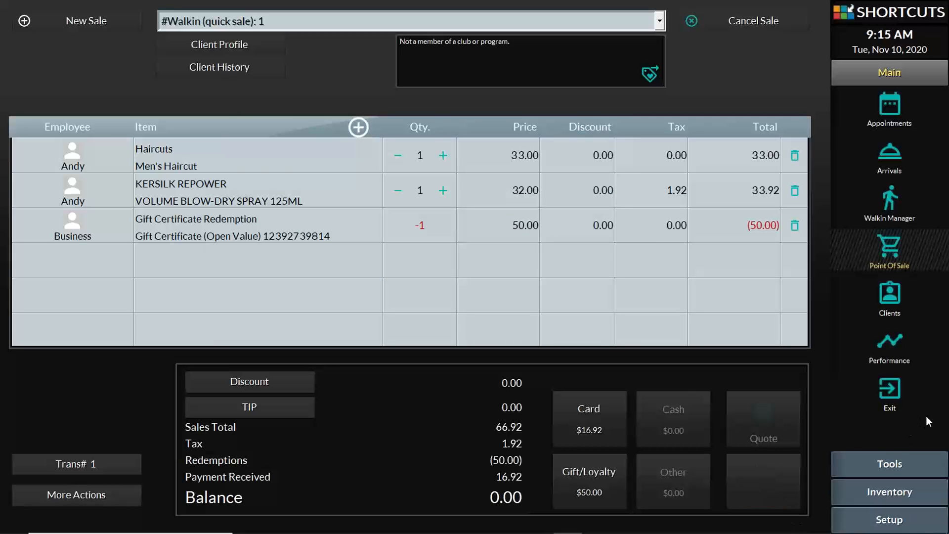
Finish the walk-in sale as Trans# 2, acknowledging the Inventory Level Warning and dismissing the Outlook reminder
{"action": "left_click", "coordinate": [785, 493]}
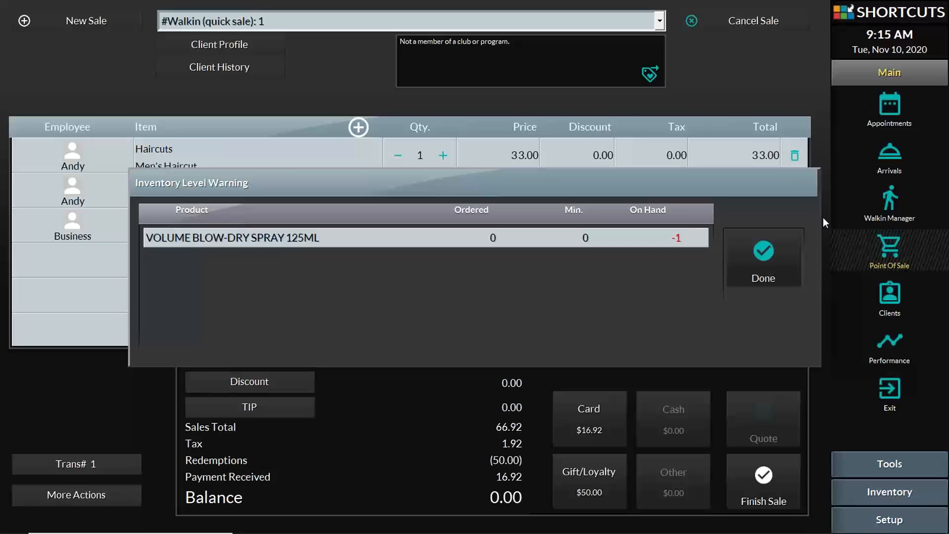
{"action": "left_click", "coordinate": [761, 258]}
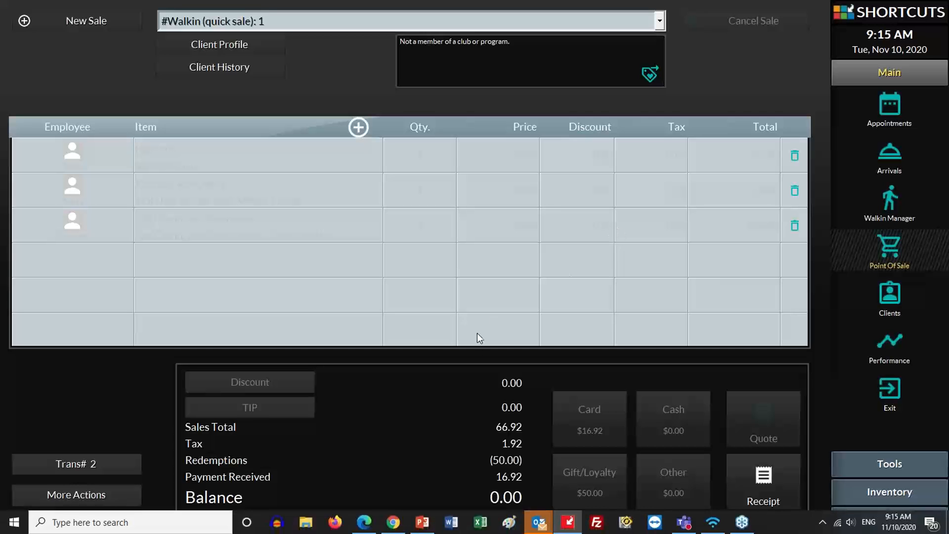
{"action": "mouse_move", "coordinate": [538, 523]}
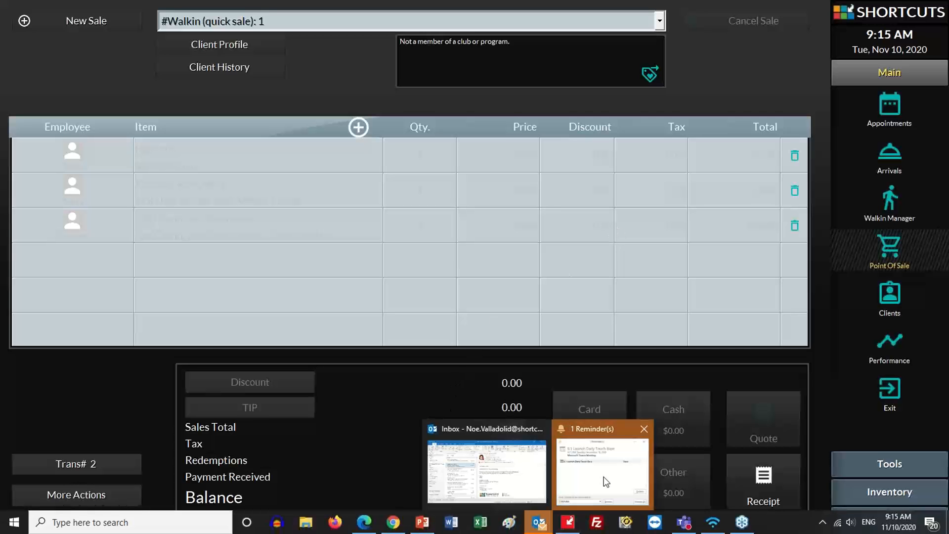
{"action": "left_click", "coordinate": [613, 475]}
{"action": "left_click", "coordinate": [649, 265]}
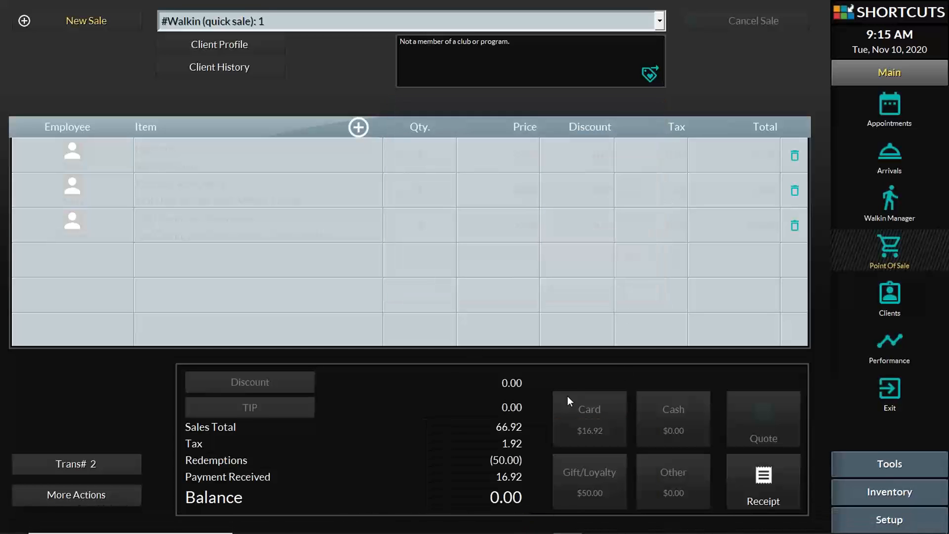
Resume the PowerPoint slide show and advance from Live Demo to 'Do this before using GiftME'
{"action": "left_click", "coordinate": [422, 523]}
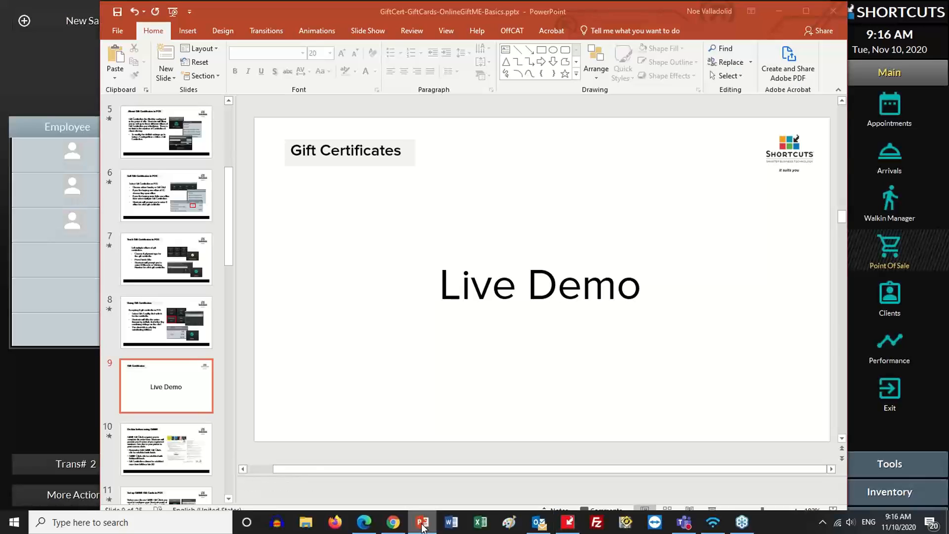
{"action": "left_click", "coordinate": [710, 512]}
{"action": "left_click", "coordinate": [508, 284]}
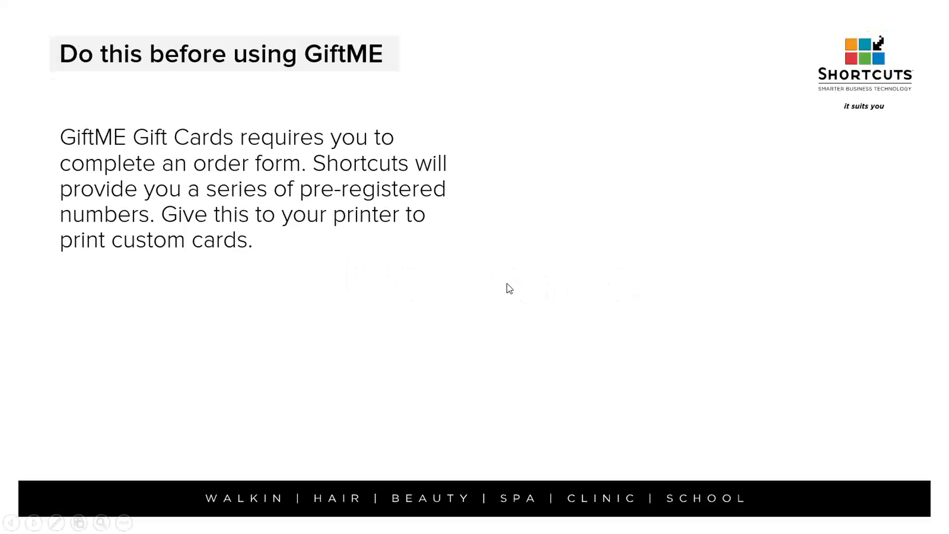